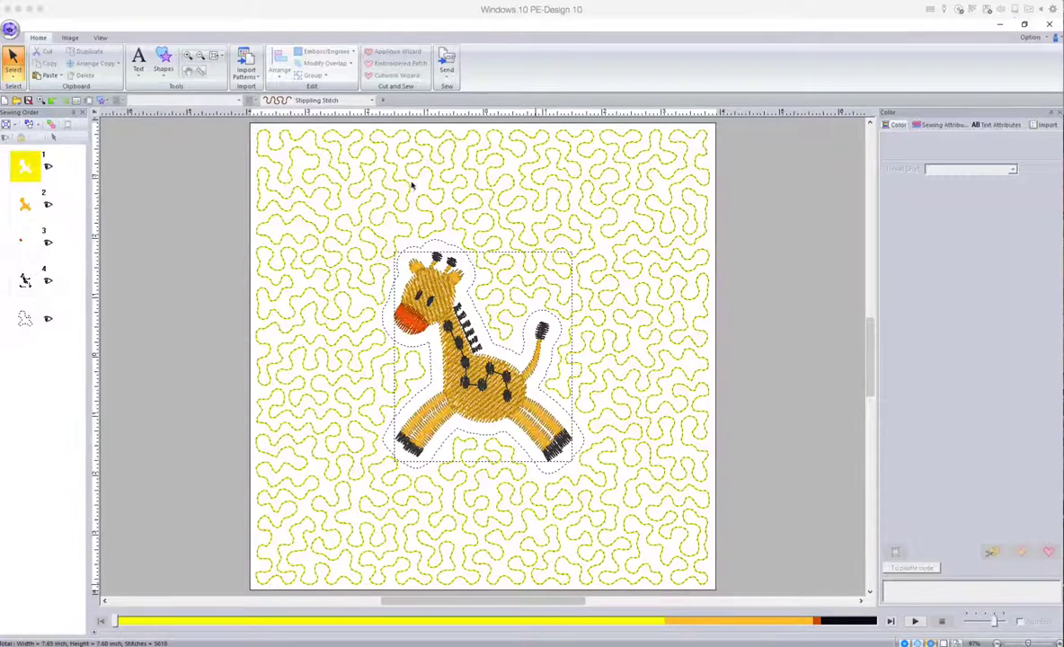
Close the giraffe quilt block without saving and open a blank new design
click(12, 33)
click(18, 56)
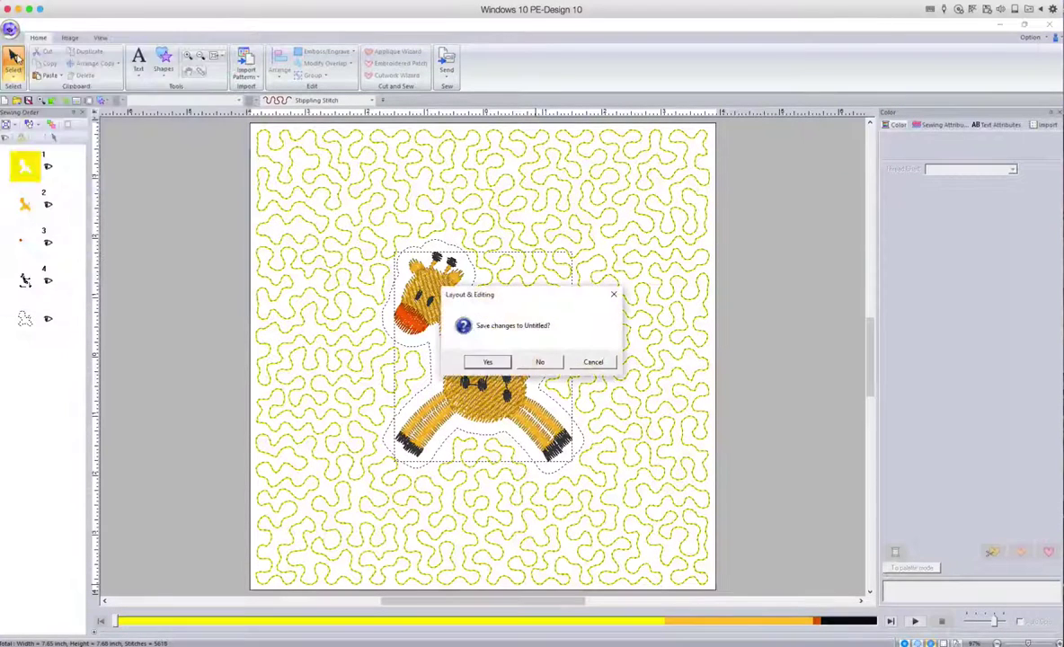
click(557, 364)
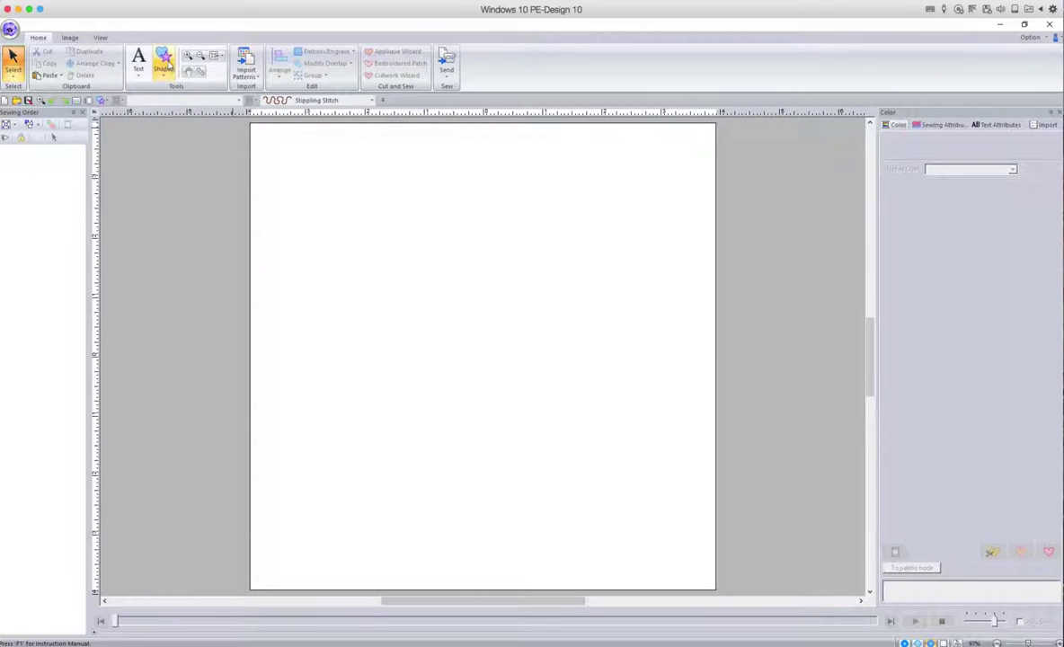
Draw a Fill Stitch rectangle, about 7.7 inches square in gold, spanning the whole page
click(164, 65)
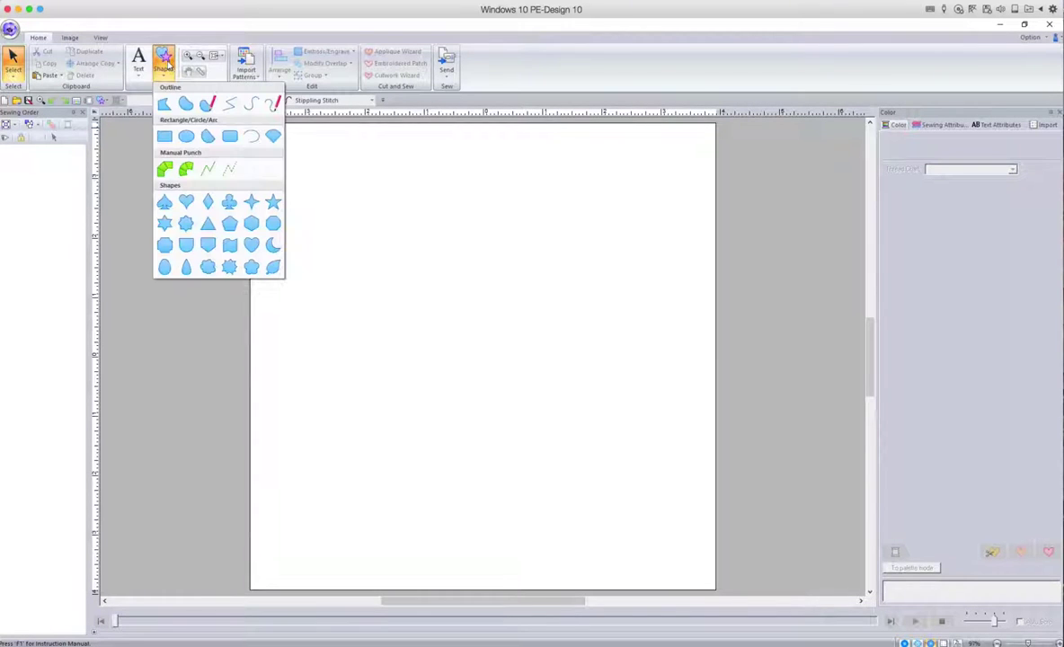
click(165, 137)
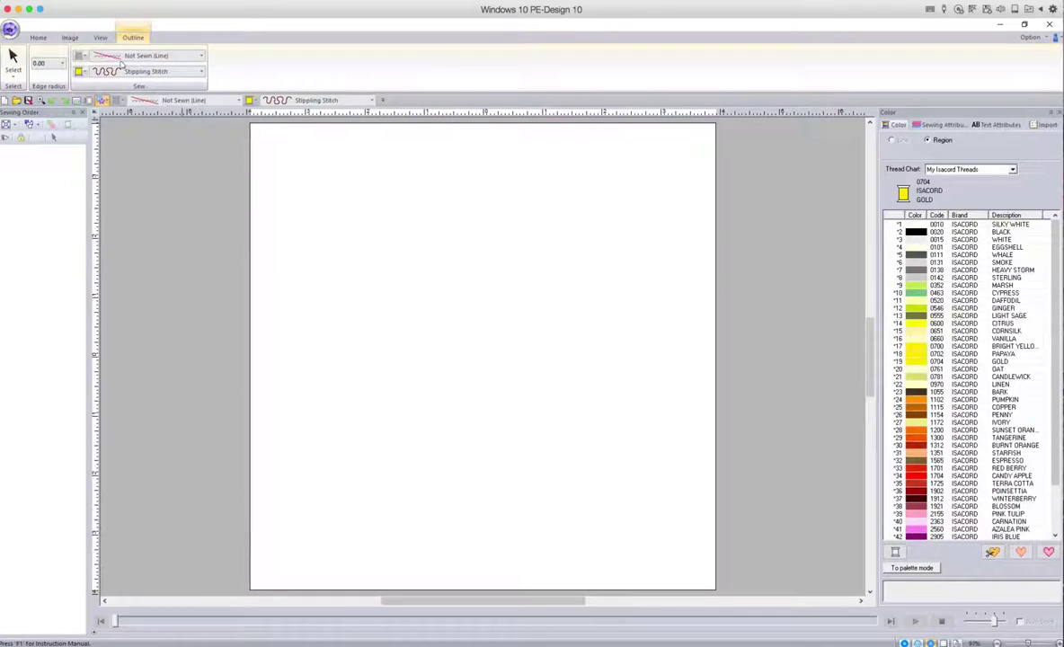
click(185, 73)
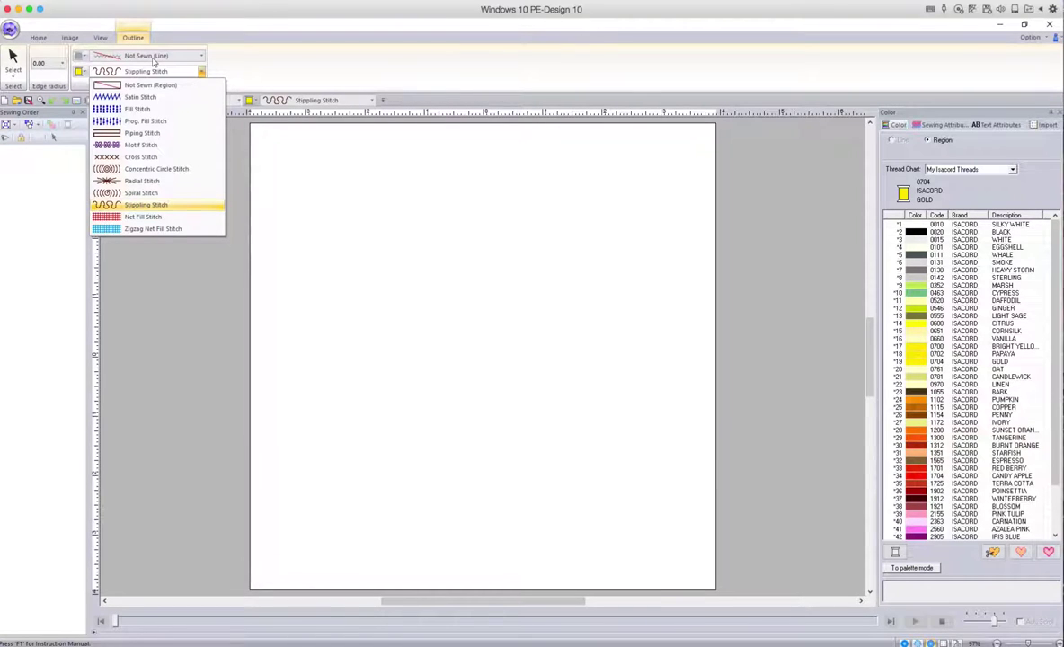
click(137, 109)
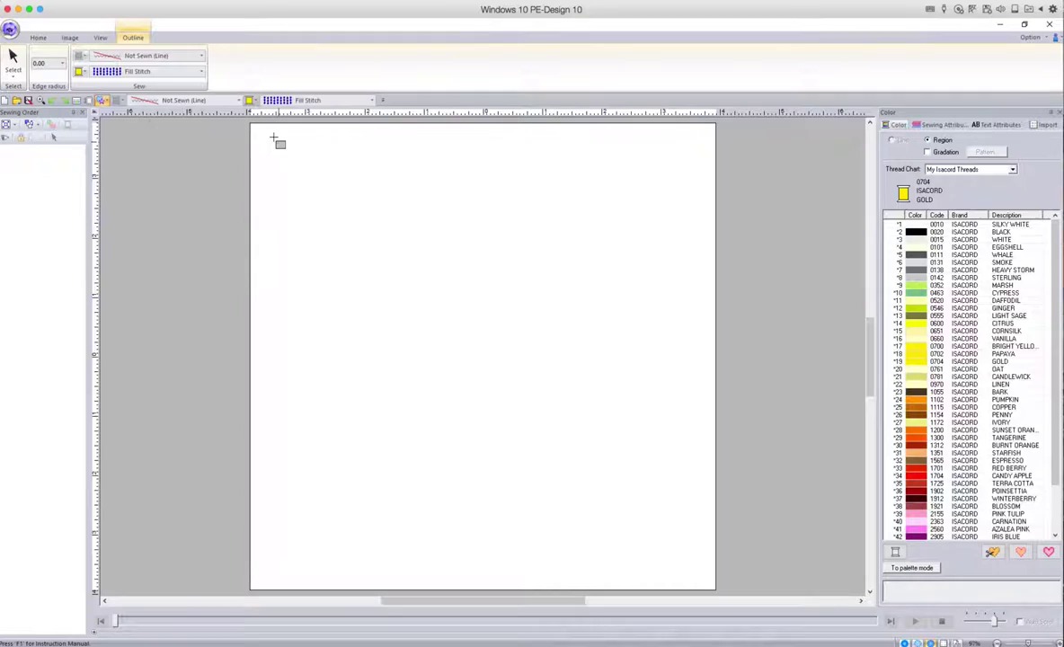
drag(257, 130, 713, 587)
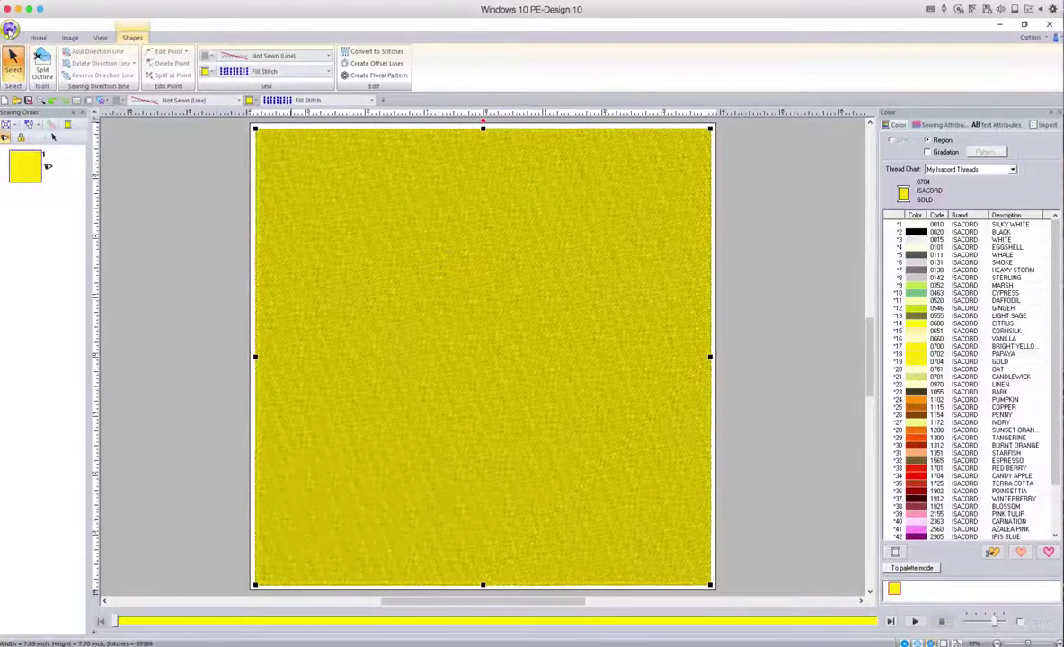
Import the giraffe 33101528.pes from the design library onto the gold square
click(39, 38)
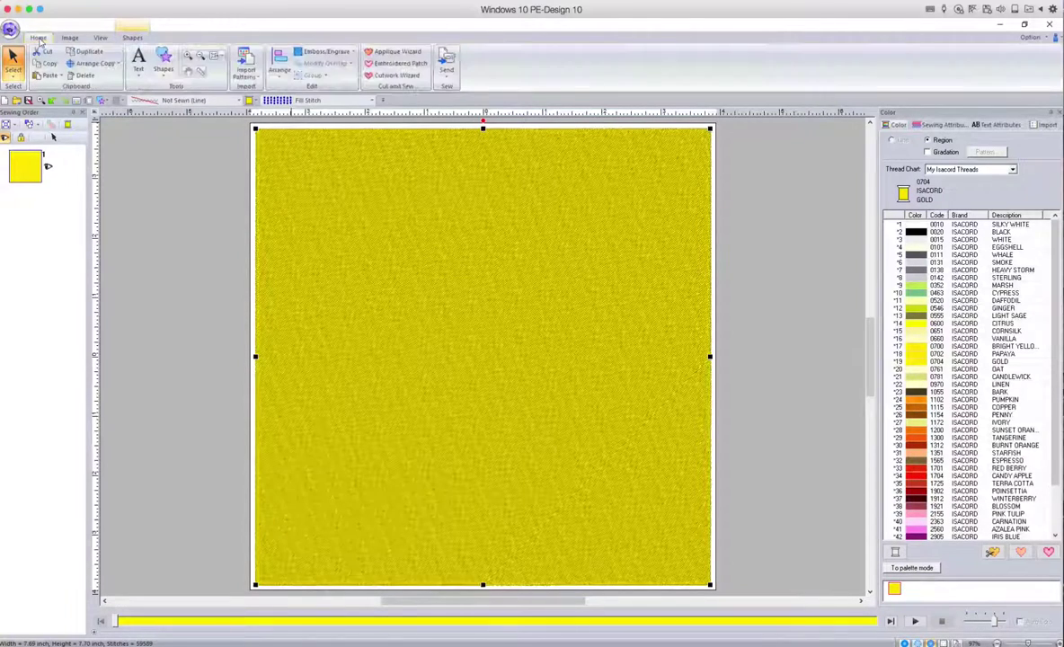
click(246, 67)
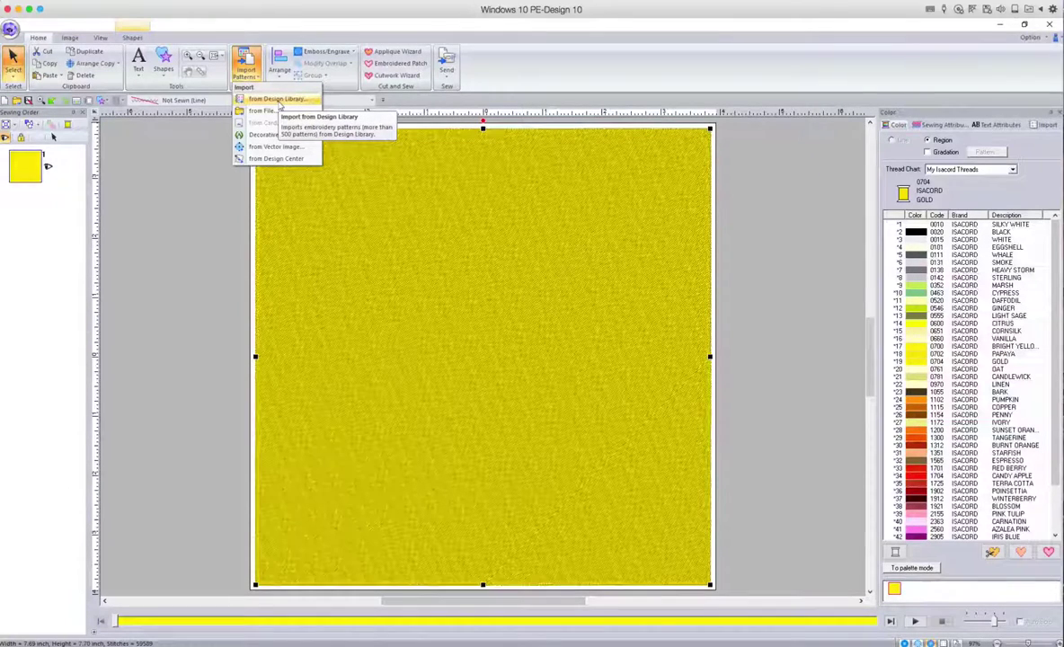
click(278, 100)
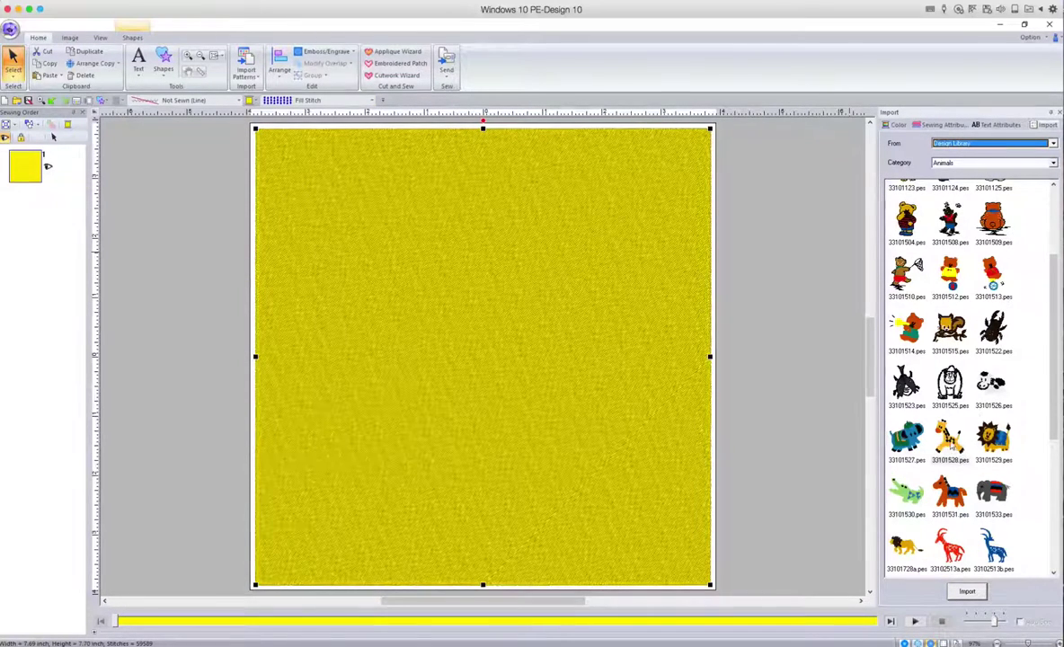
click(948, 438)
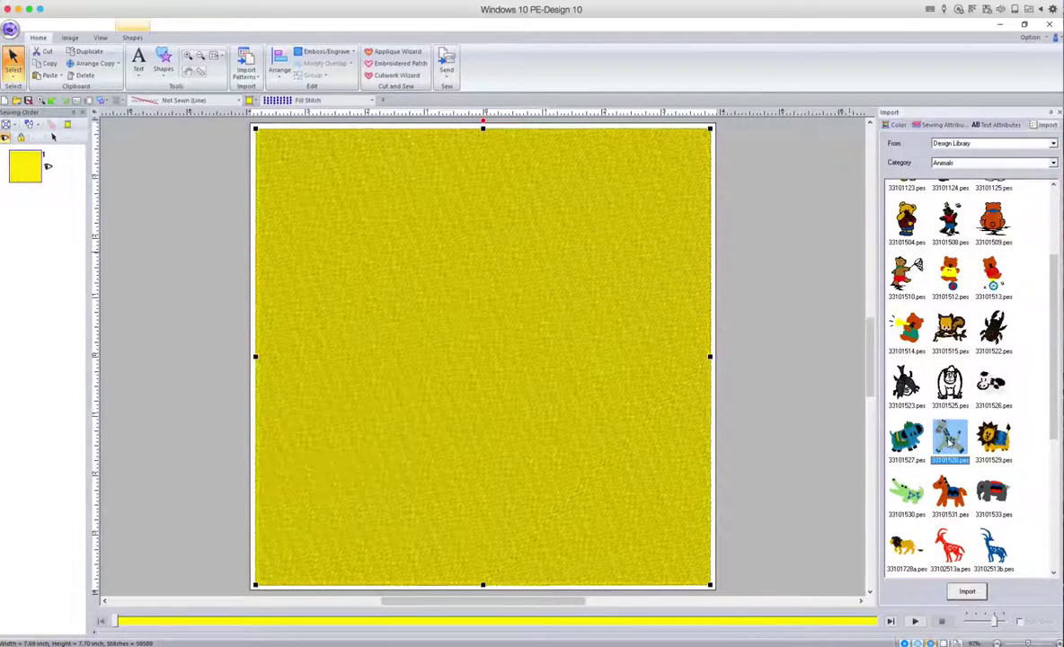
click(972, 593)
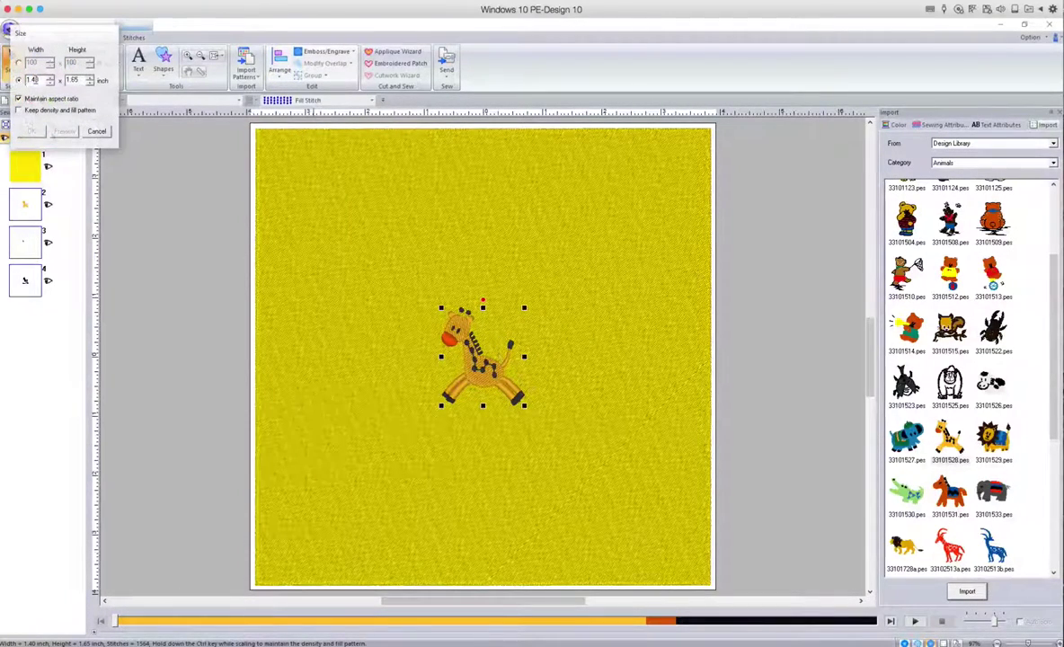
Resize the giraffe in inches to 3 wide, making it 3.00 x 3.53 inches
click(19, 80)
click(19, 80)
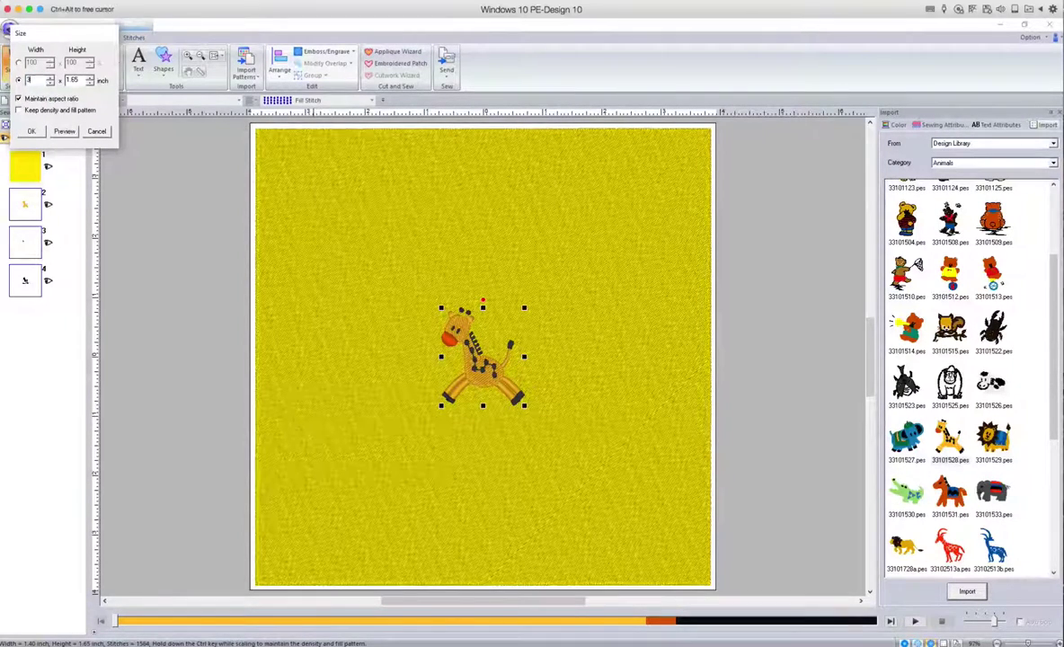
text(3)
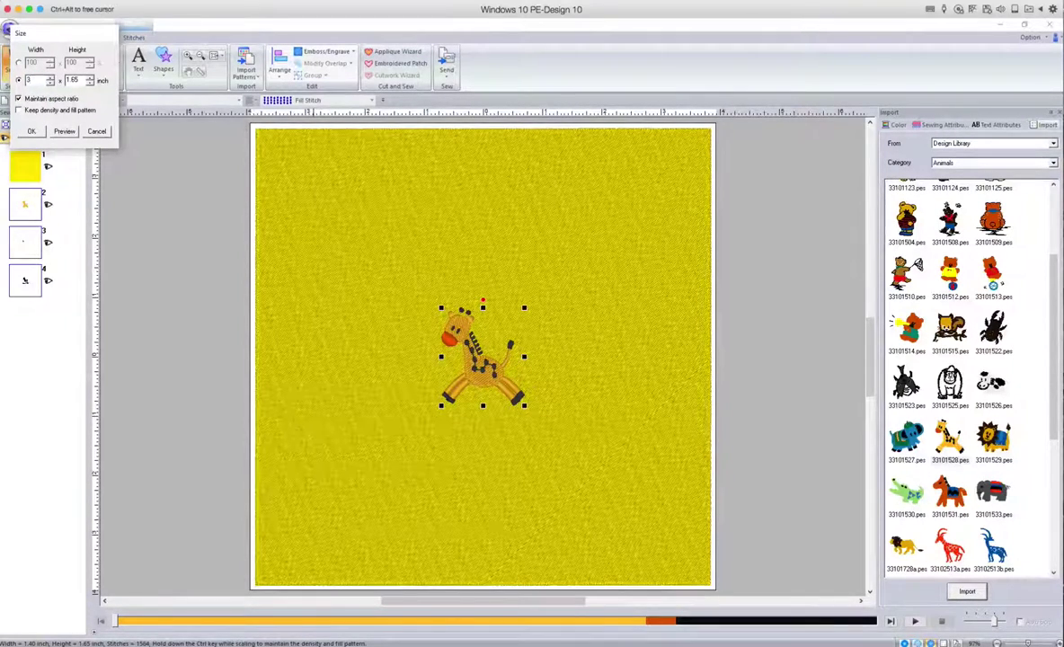
click(32, 132)
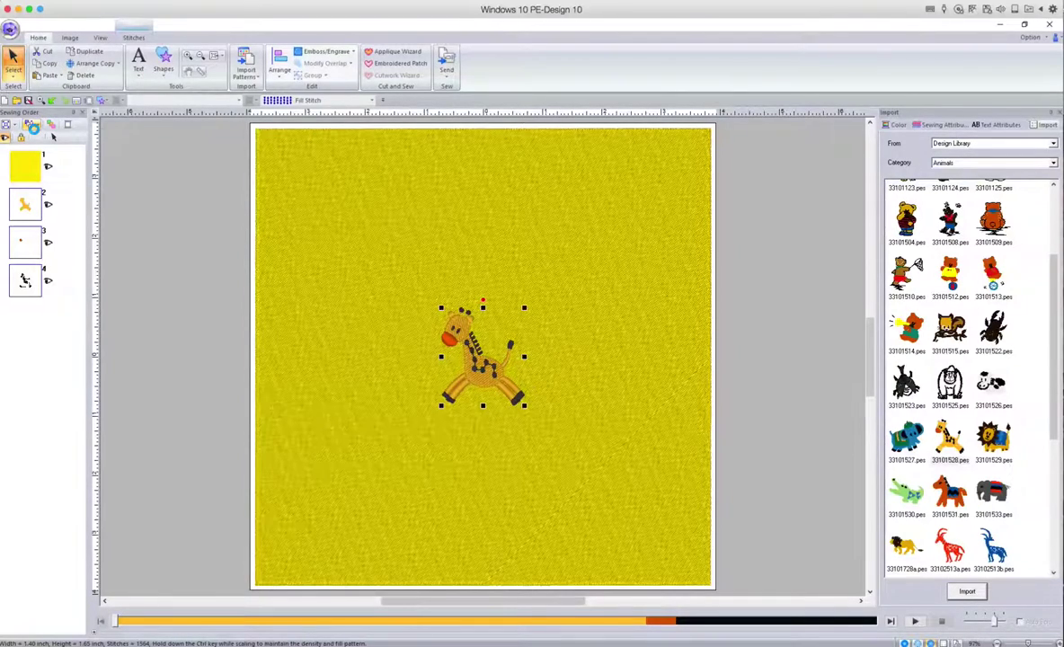
click(33, 129)
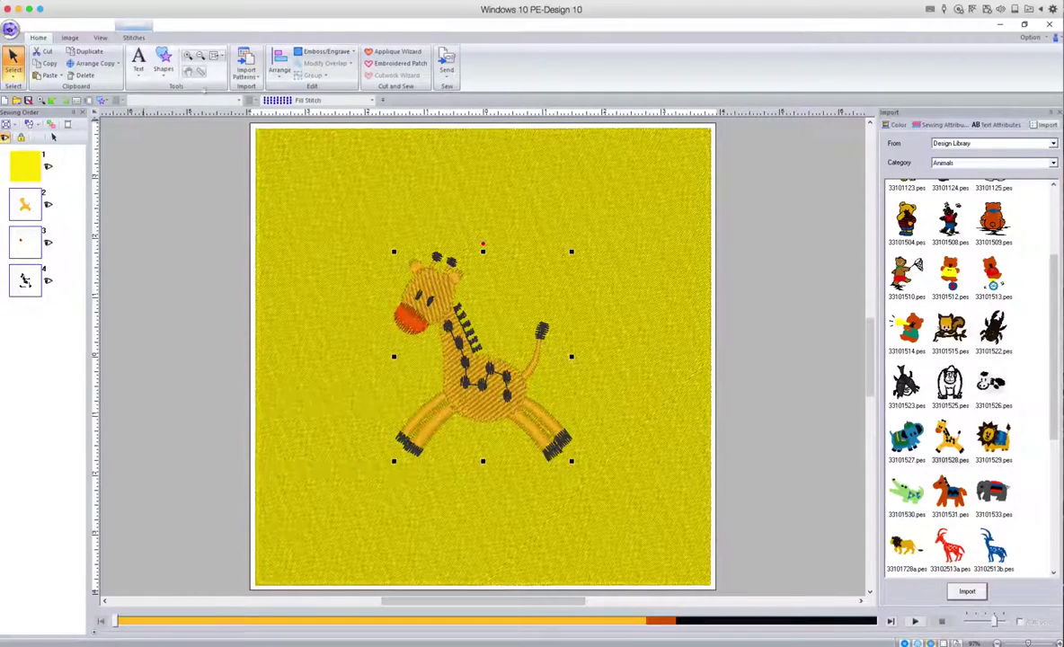
Centre the giraffe on the design page with Move to Center
click(279, 67)
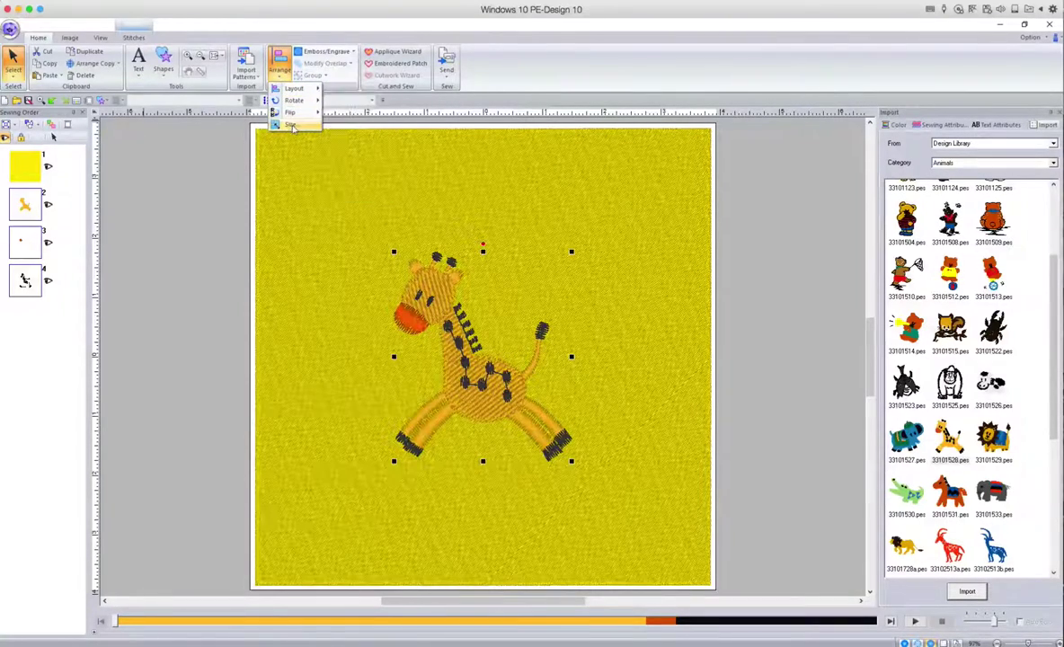
mouse_move(297, 88)
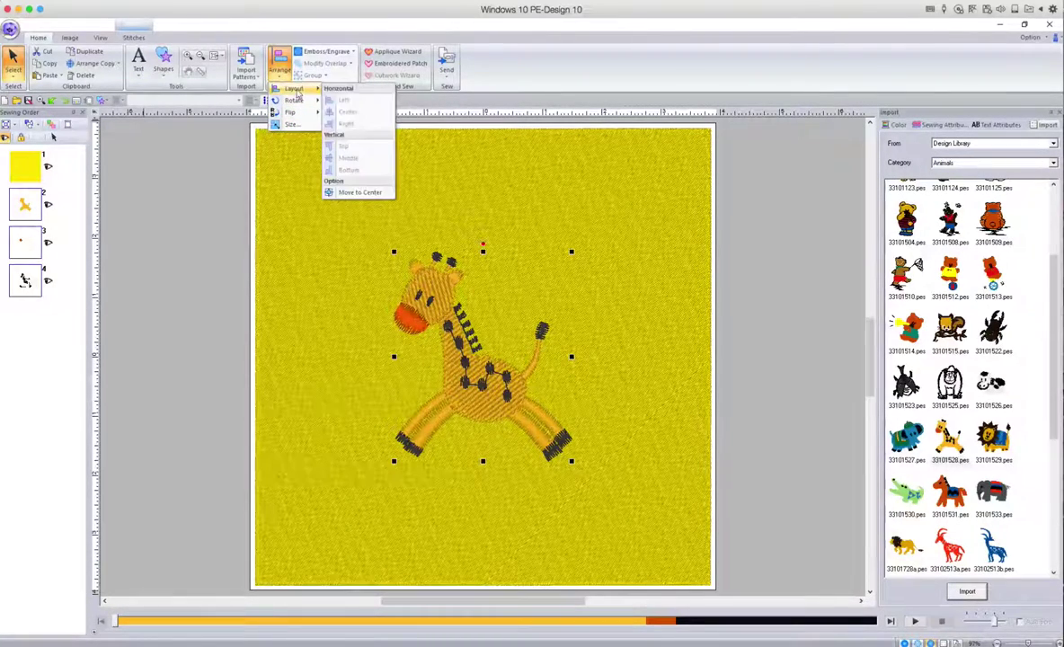
click(359, 192)
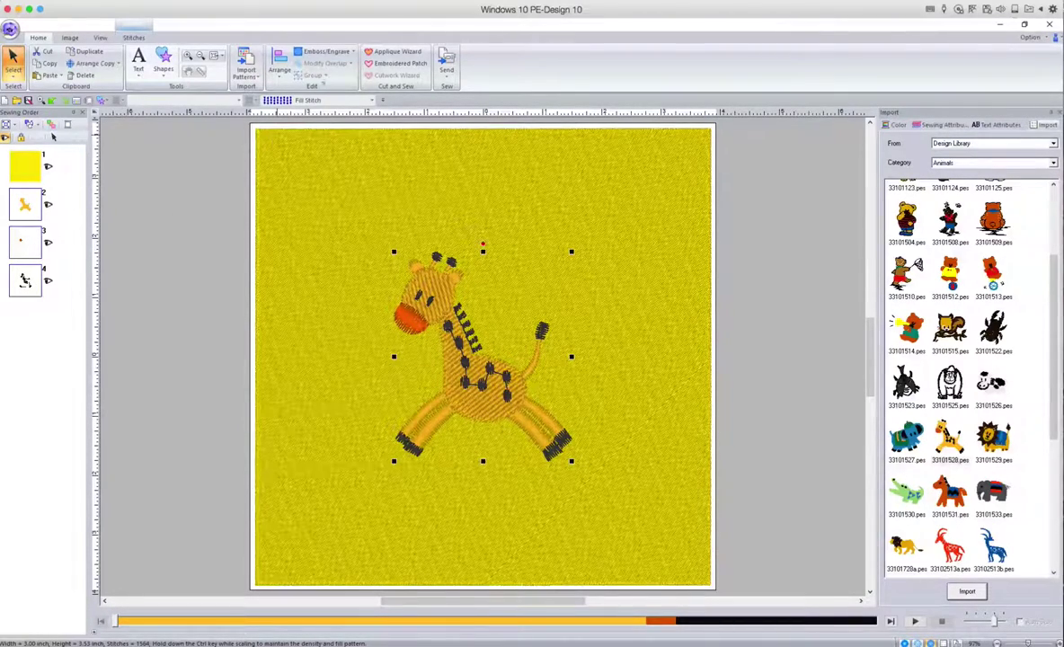
Add a default 0.12-inch satin border around the giraffe with no appliqué material or tack-down
click(401, 52)
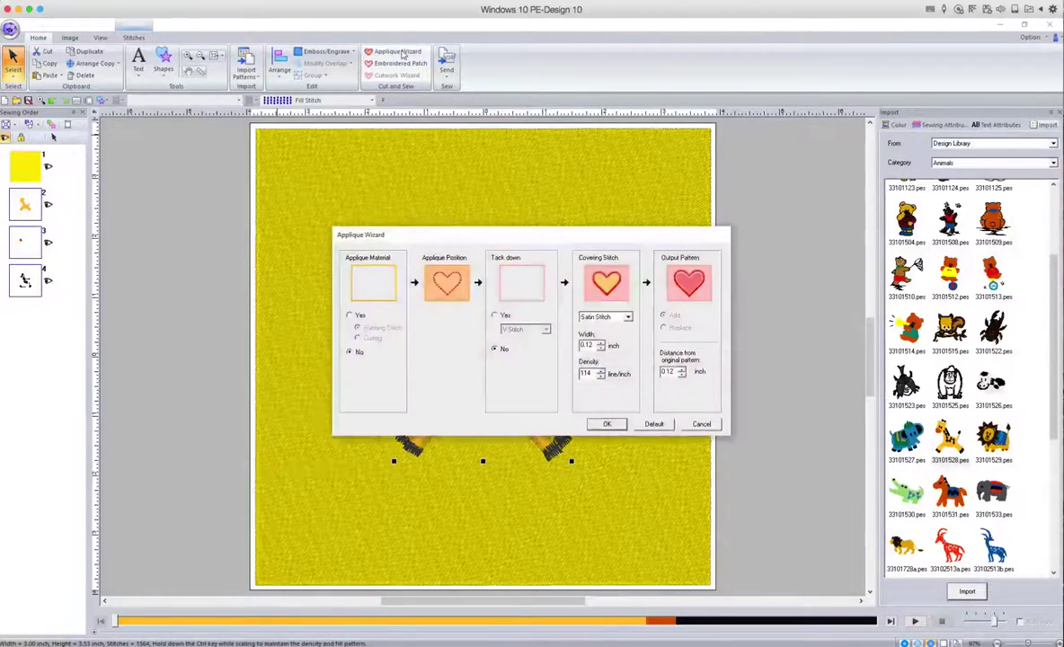
click(654, 424)
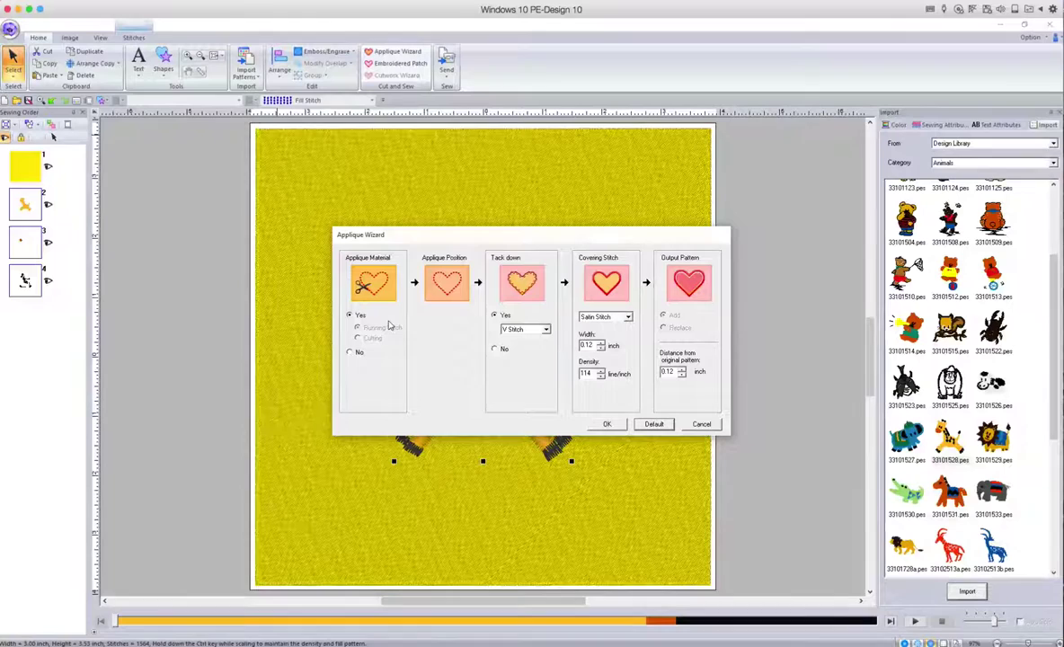
click(350, 353)
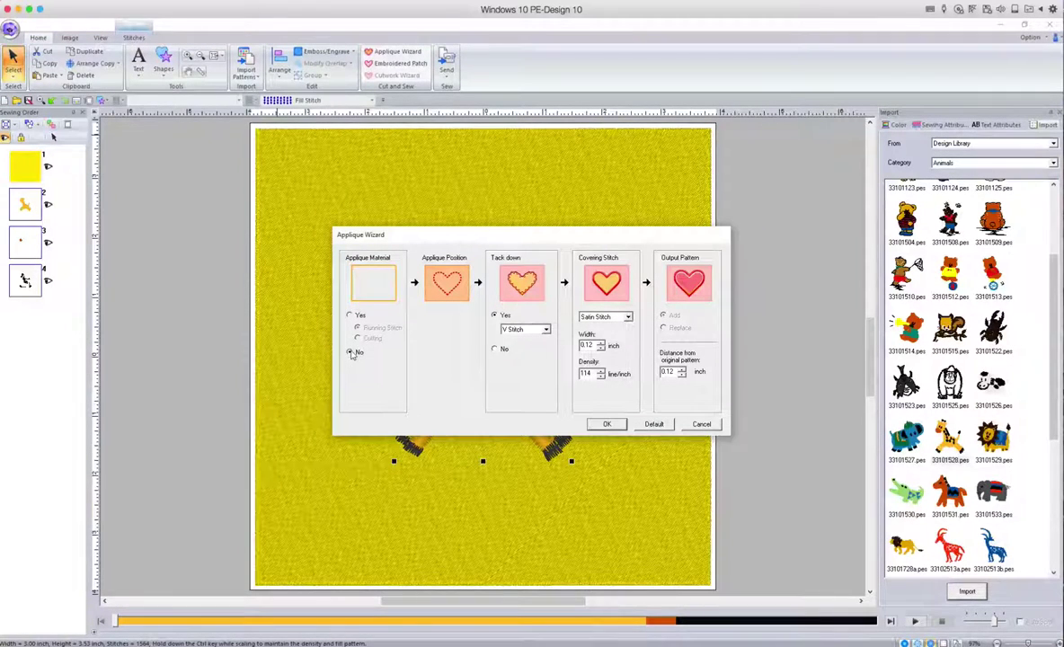
click(495, 351)
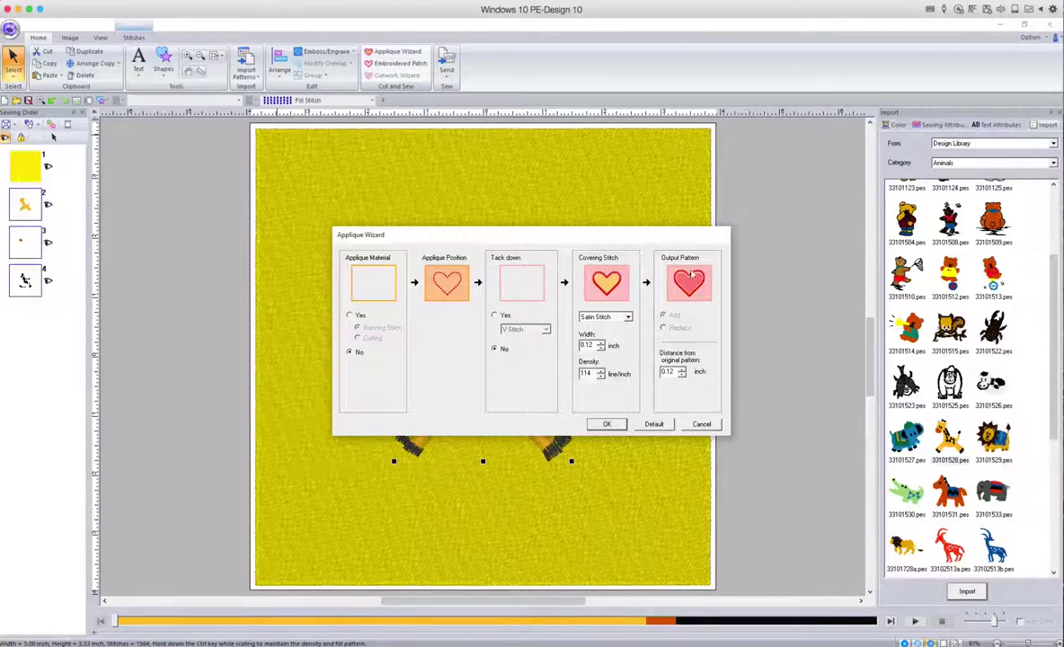
click(607, 425)
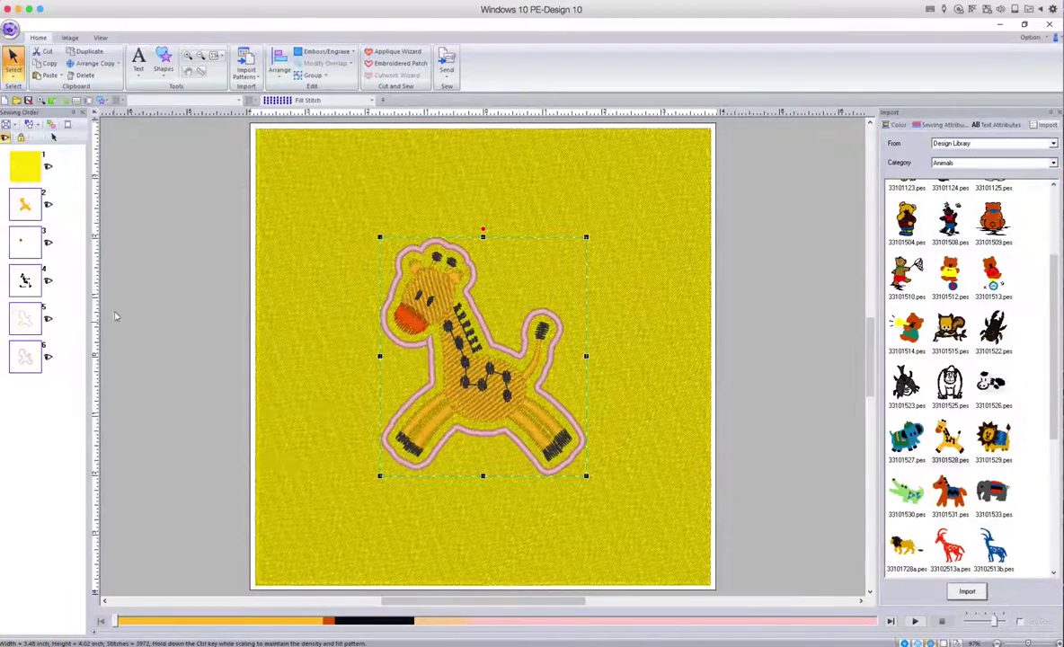
Delete the pink zigzag outline object, leaving five items in the sewing order
click(51, 364)
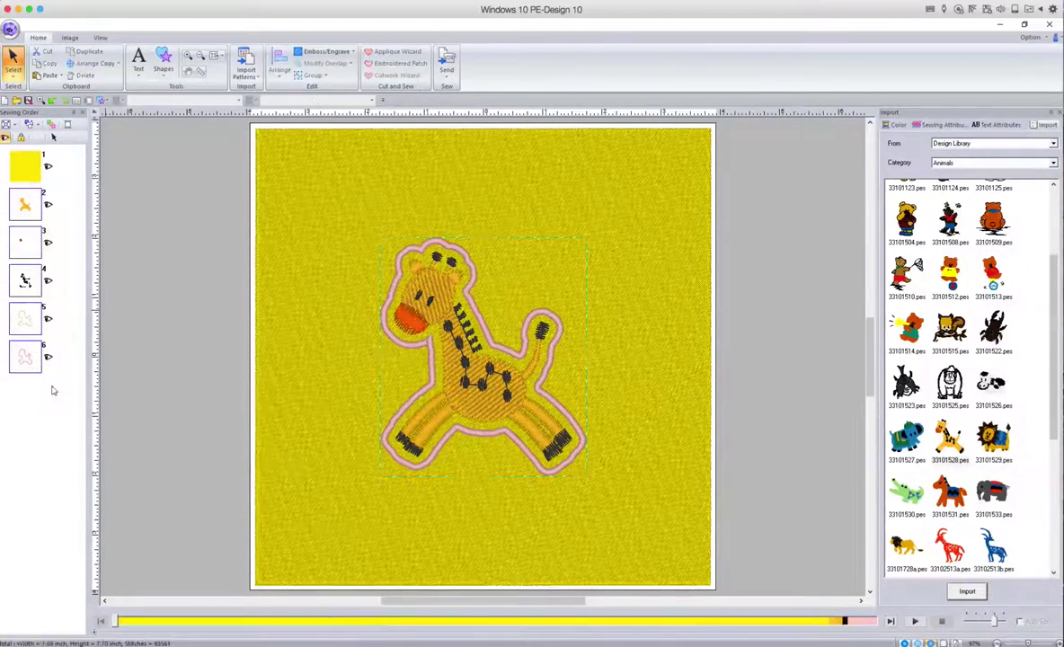
click(31, 329)
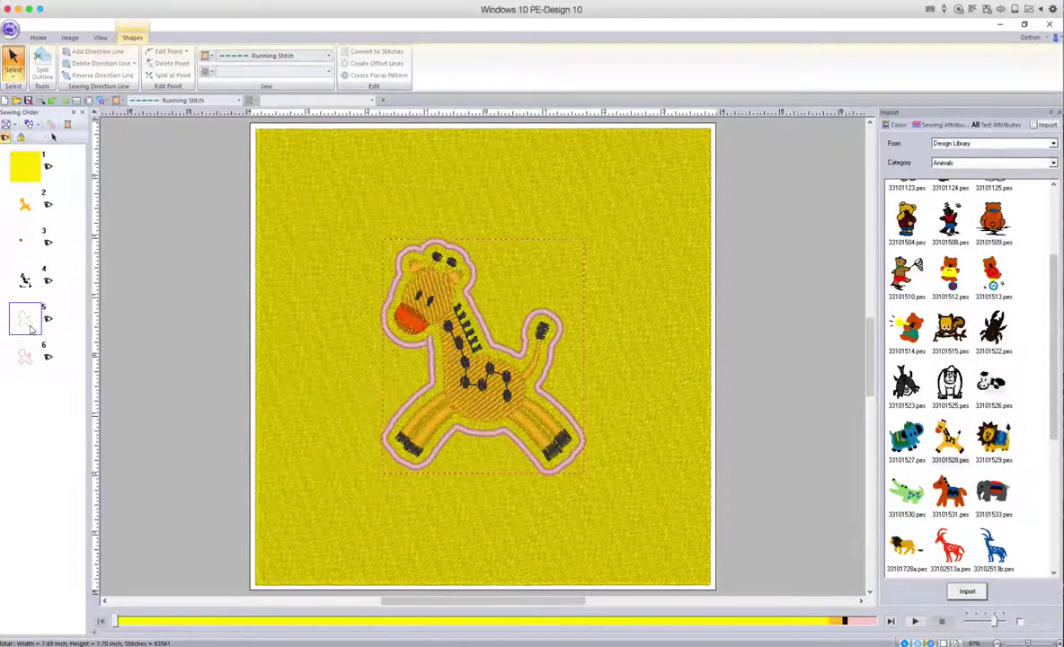
click(25, 359)
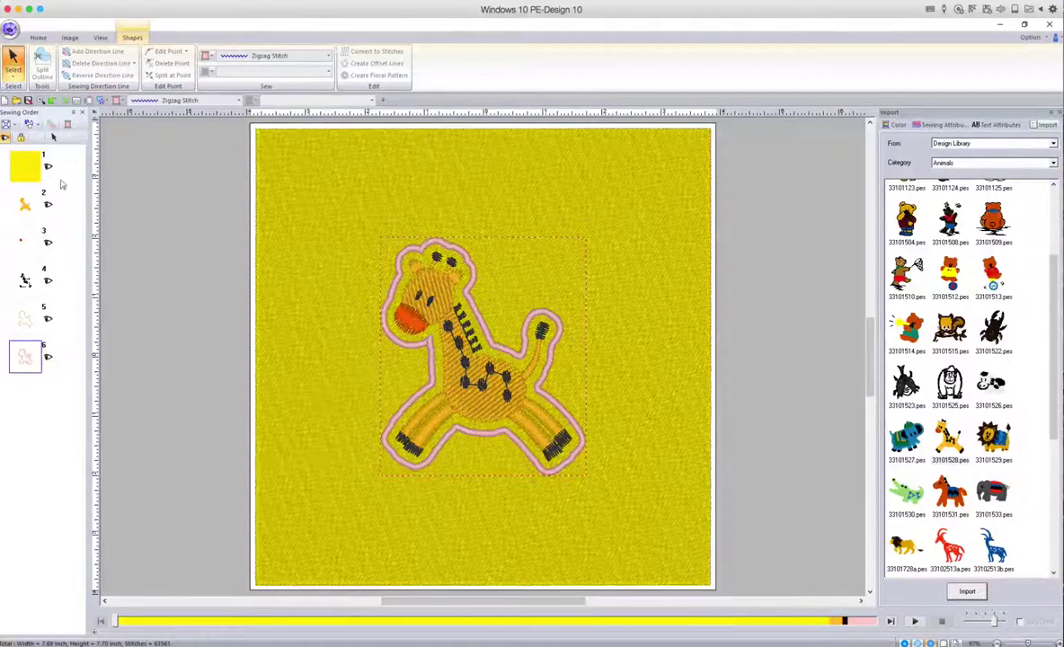
click(54, 137)
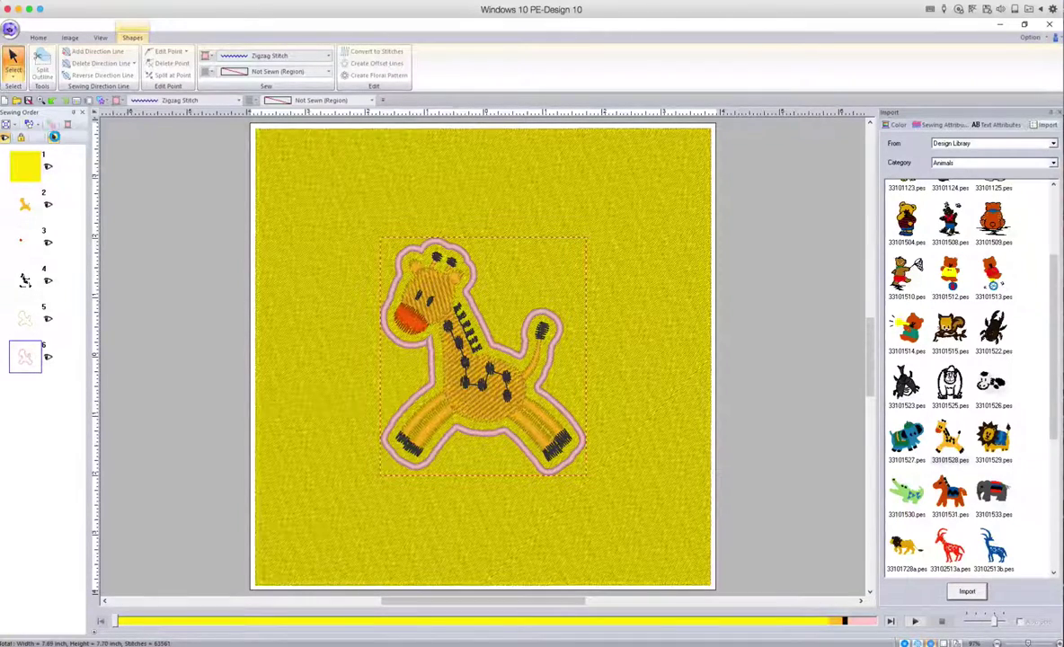
click(54, 137)
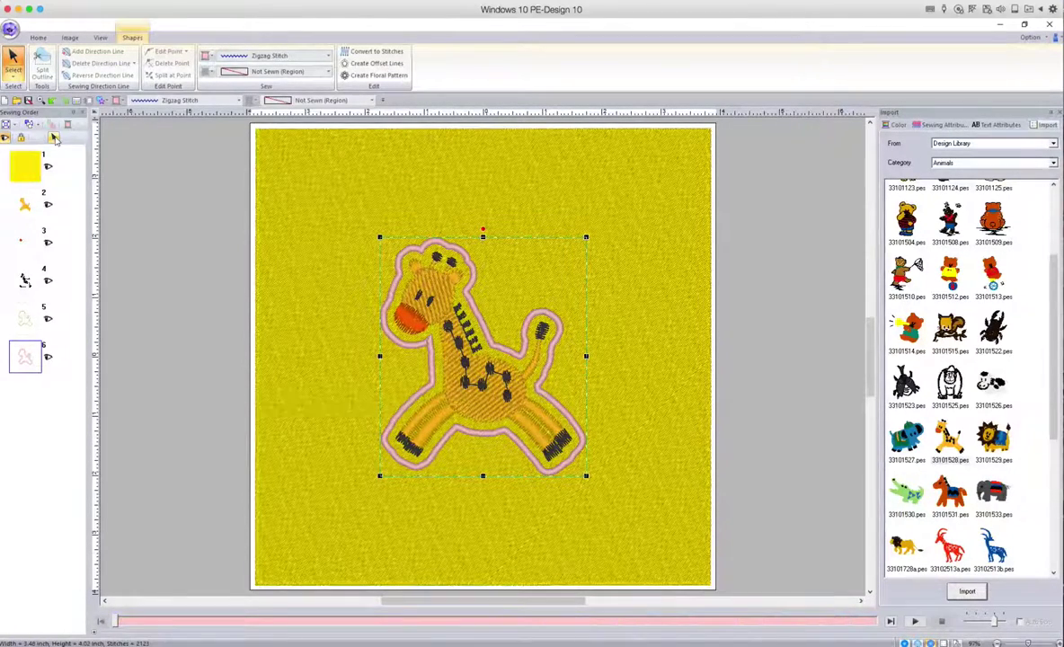
click(54, 136)
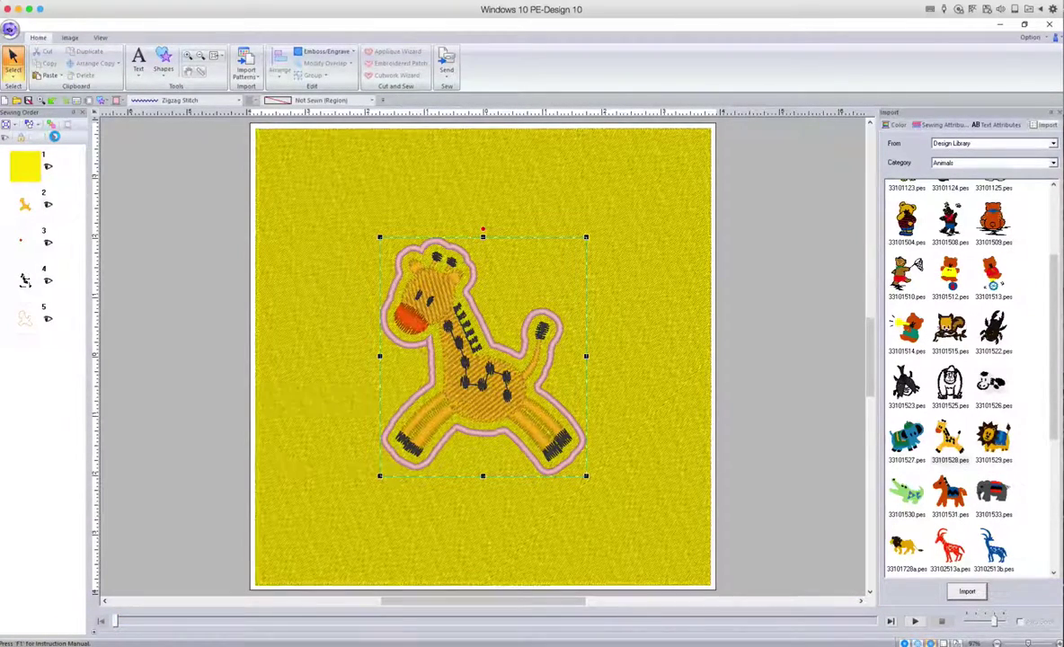
Select sewing-order items 1 and 5, the gold background and the giraffe outline shape
click(54, 136)
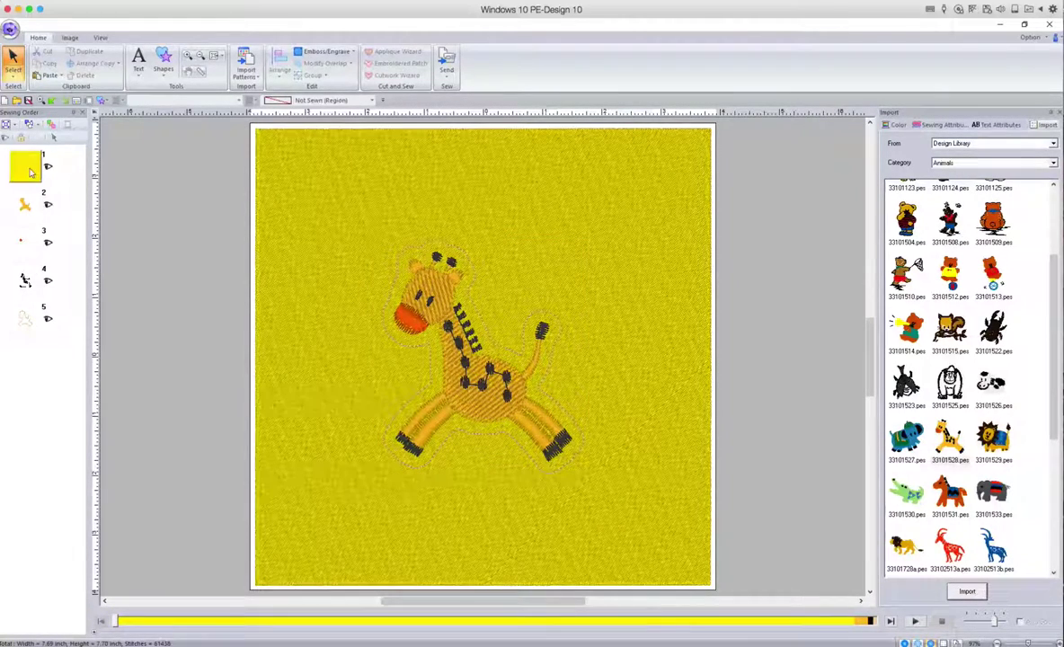
click(29, 171)
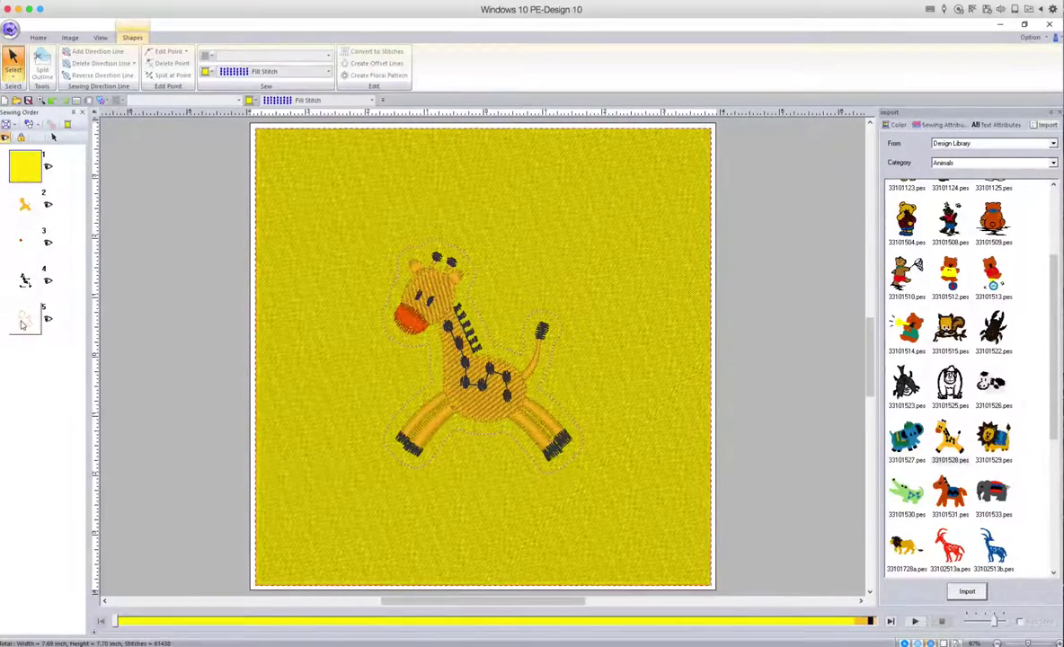
click(23, 321)
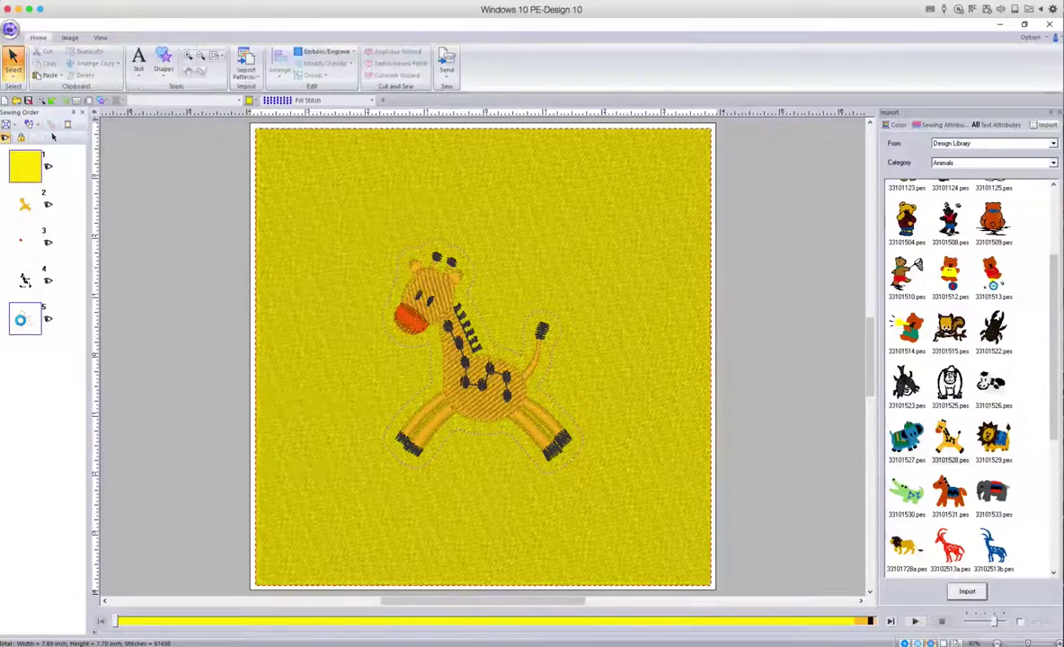
click(24, 322)
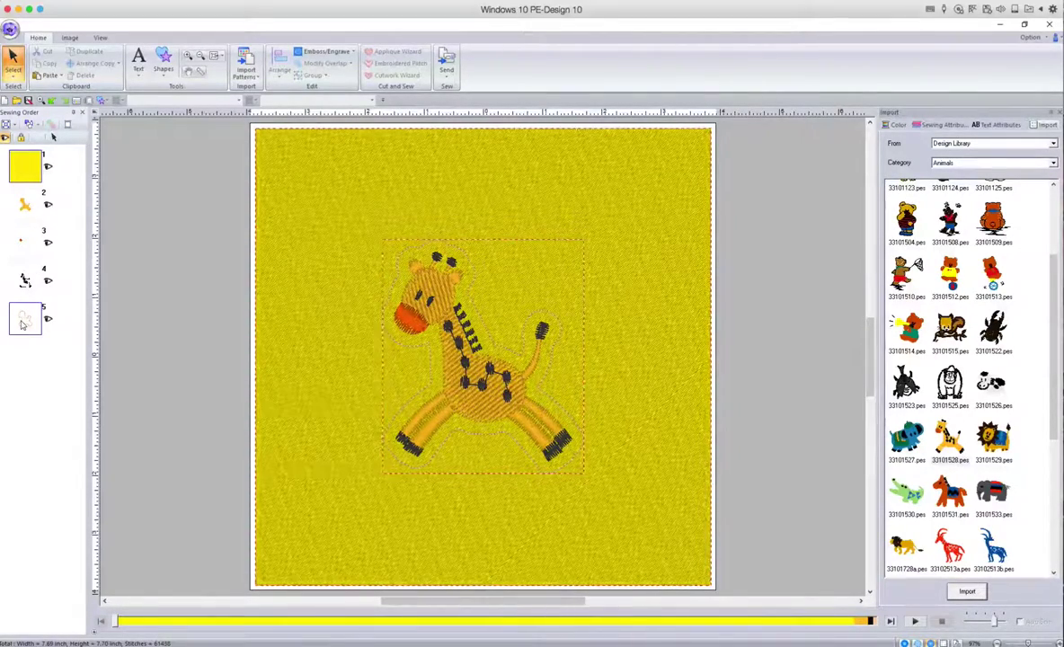
click(53, 136)
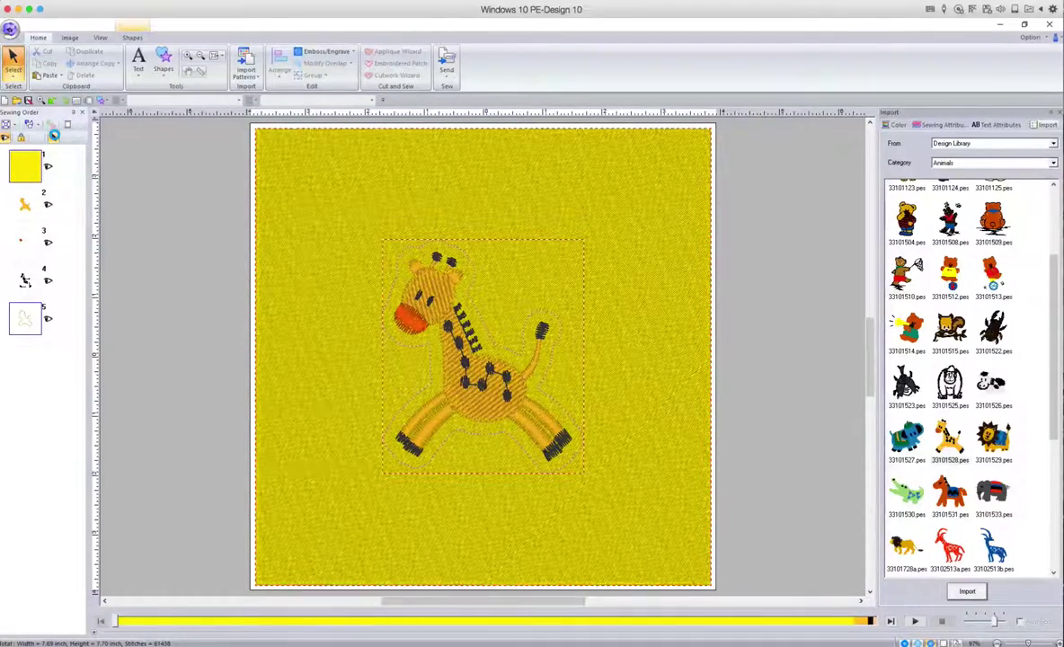
click(53, 136)
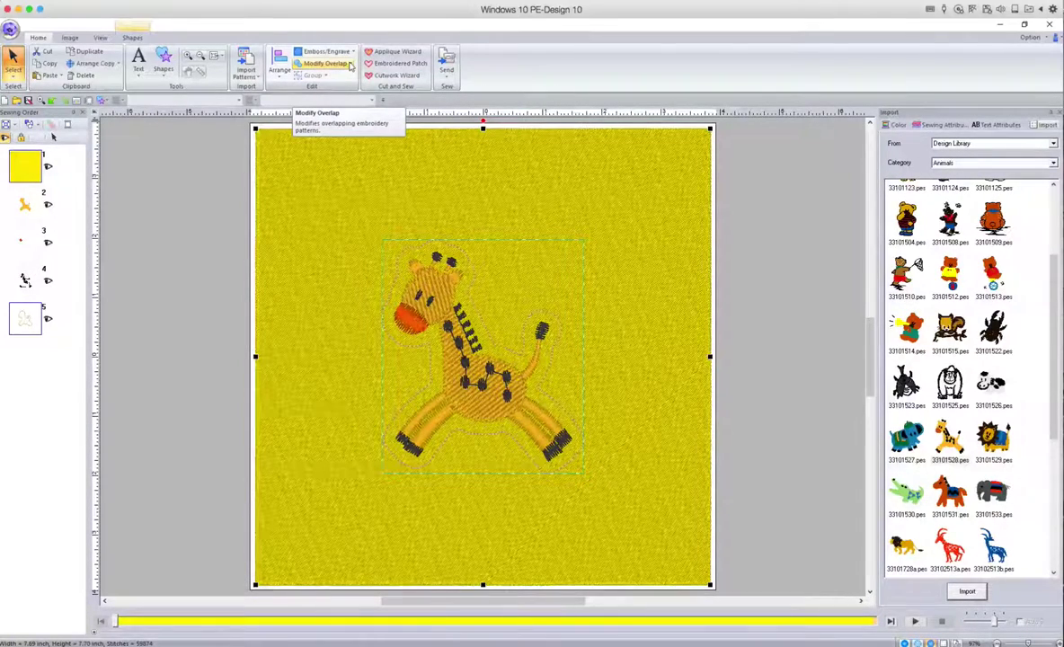
Apply Set hole sewing from Modify Overlap to cut the outline out of the background
click(351, 65)
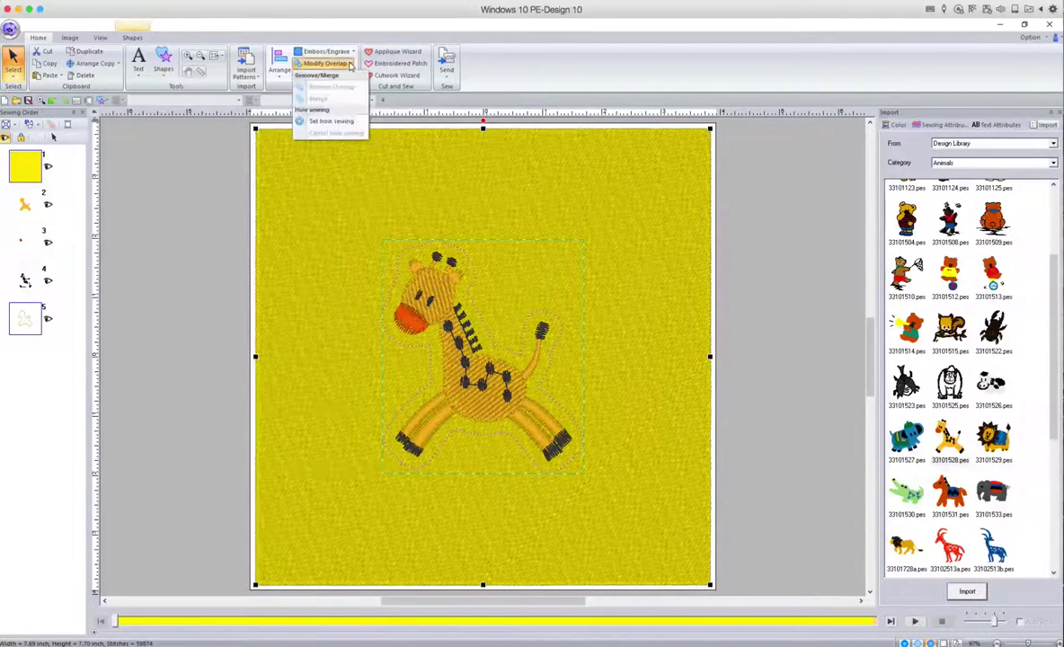
click(332, 122)
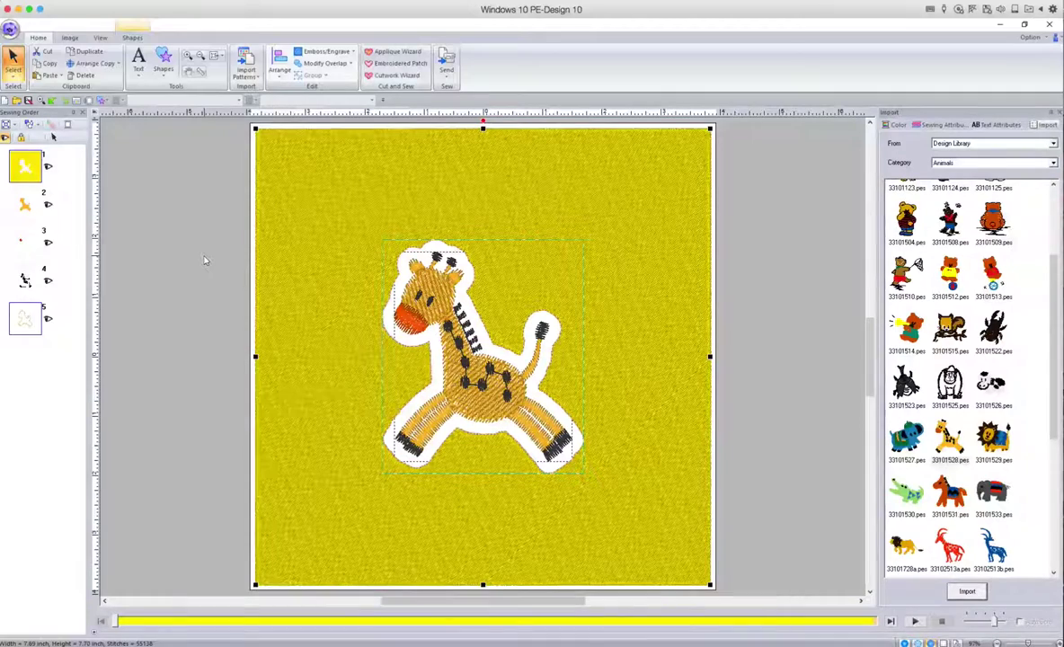
Set the giraffe outline shape to Not Sewn (Line) and hide unstitched objects from the sewing order
click(38, 357)
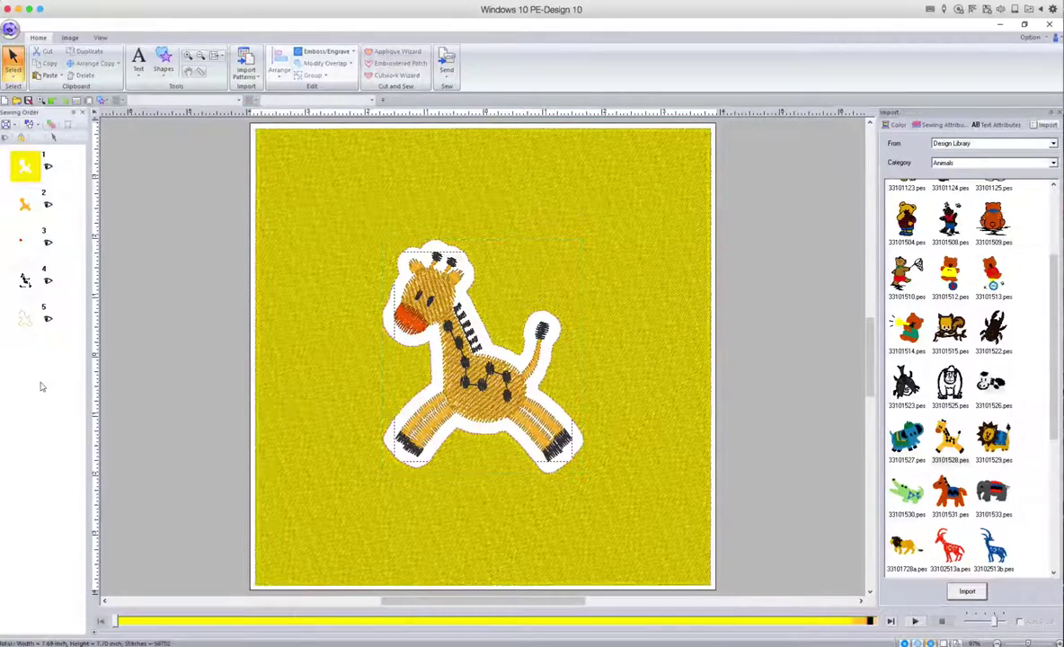
click(29, 319)
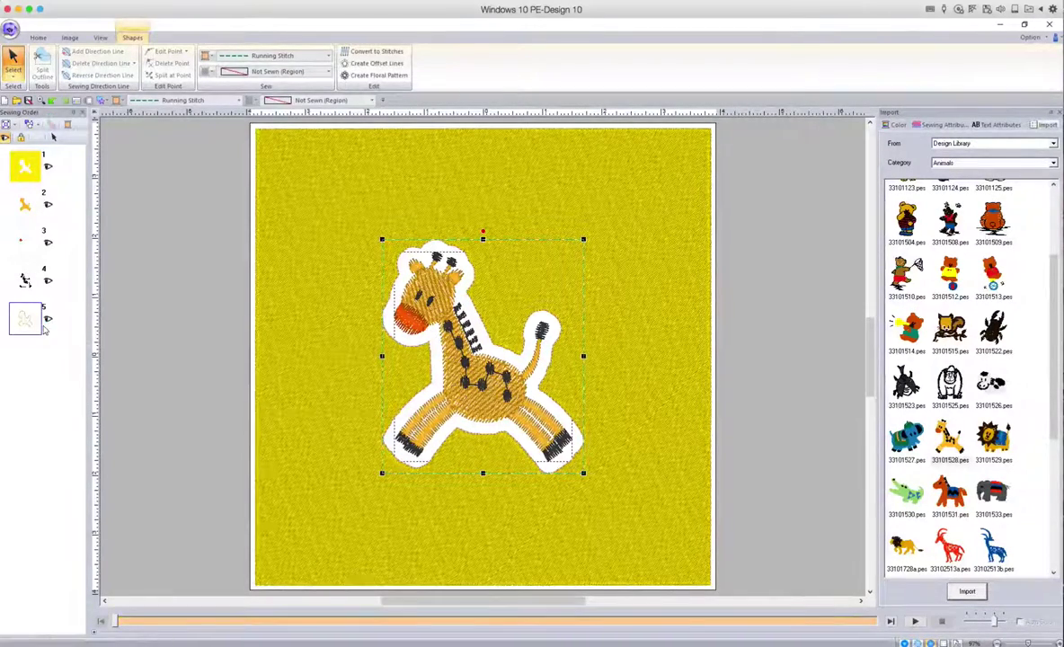
click(220, 100)
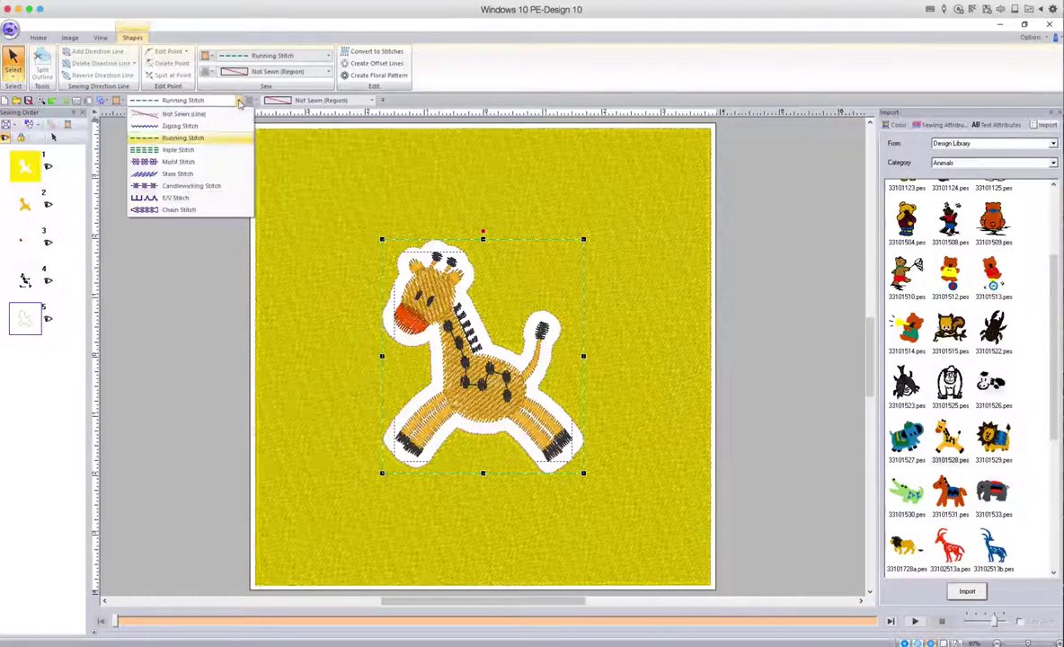
click(205, 115)
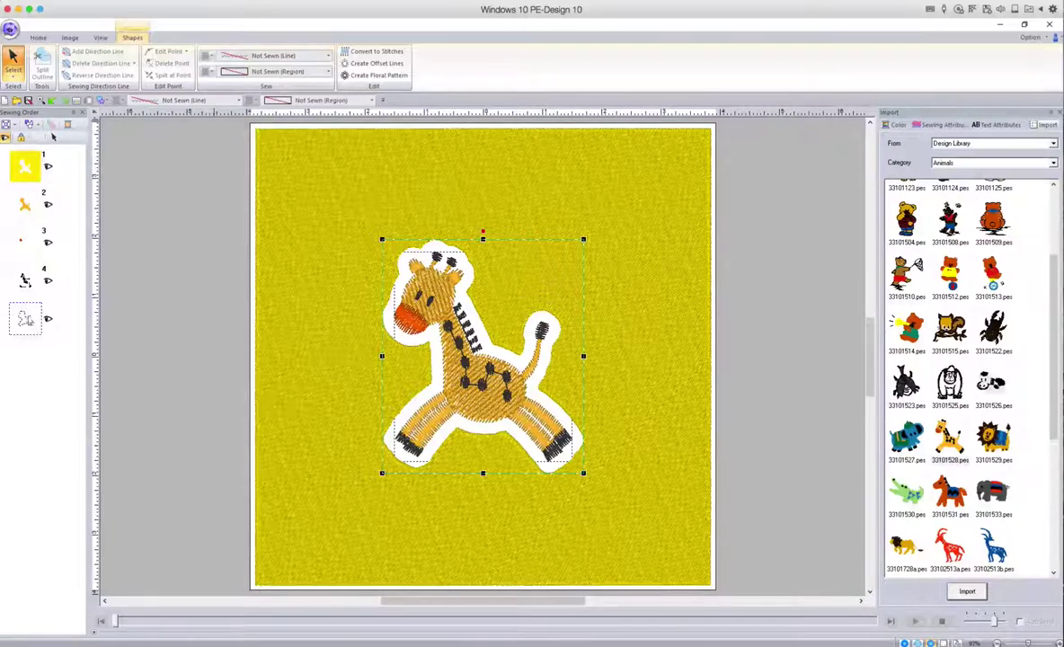
click(8, 124)
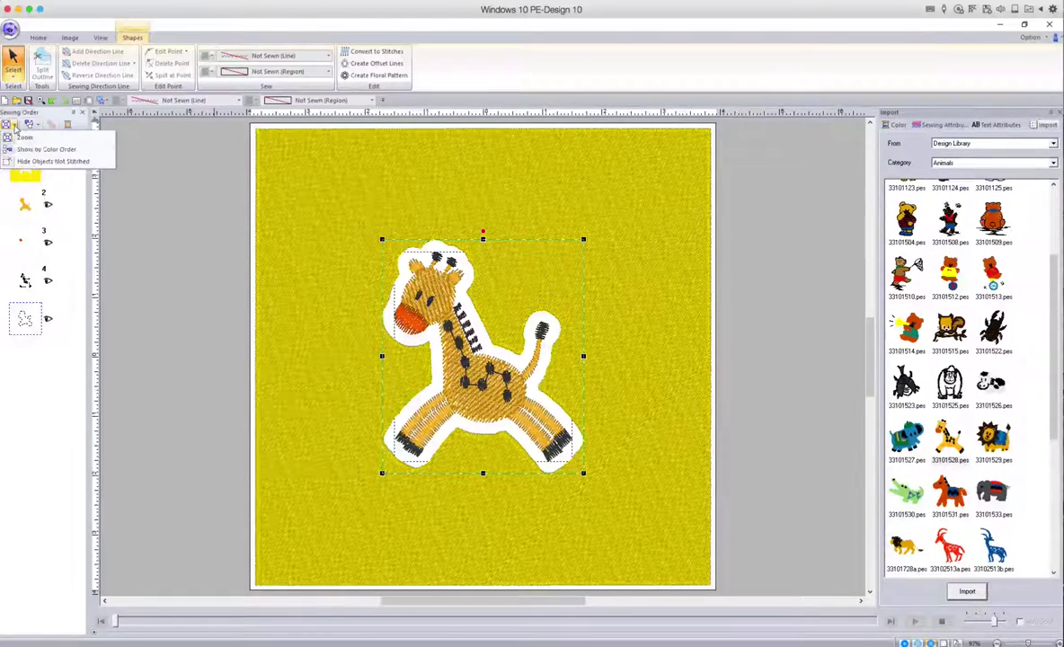
click(63, 161)
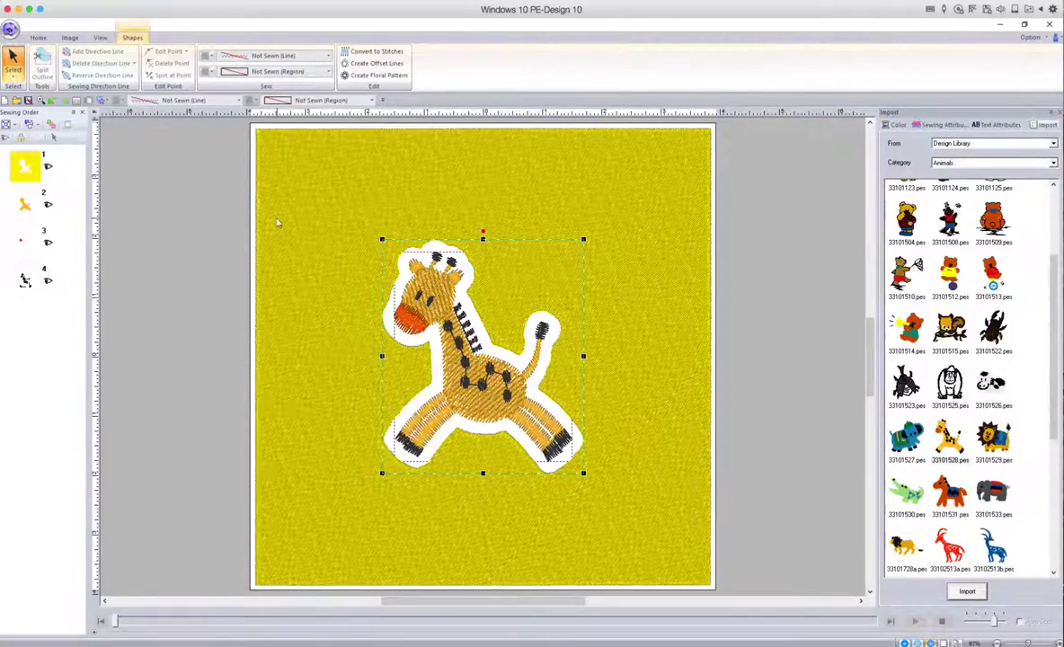
Switch the background square's region sew type from Fill Stitch to Stippling Stitch, then deselect it
click(31, 174)
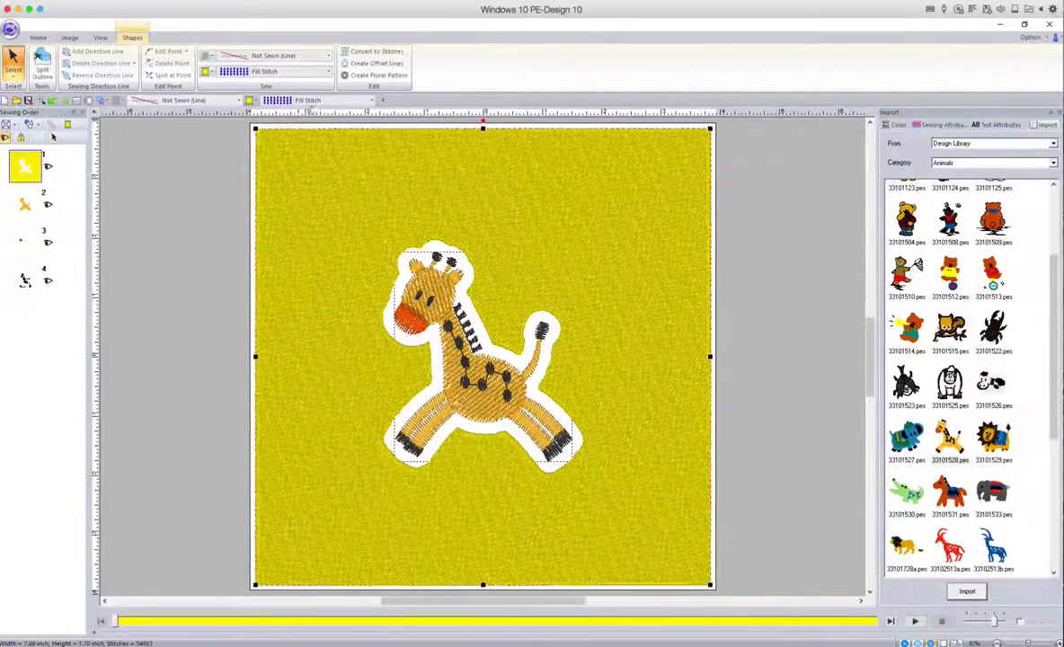
click(322, 101)
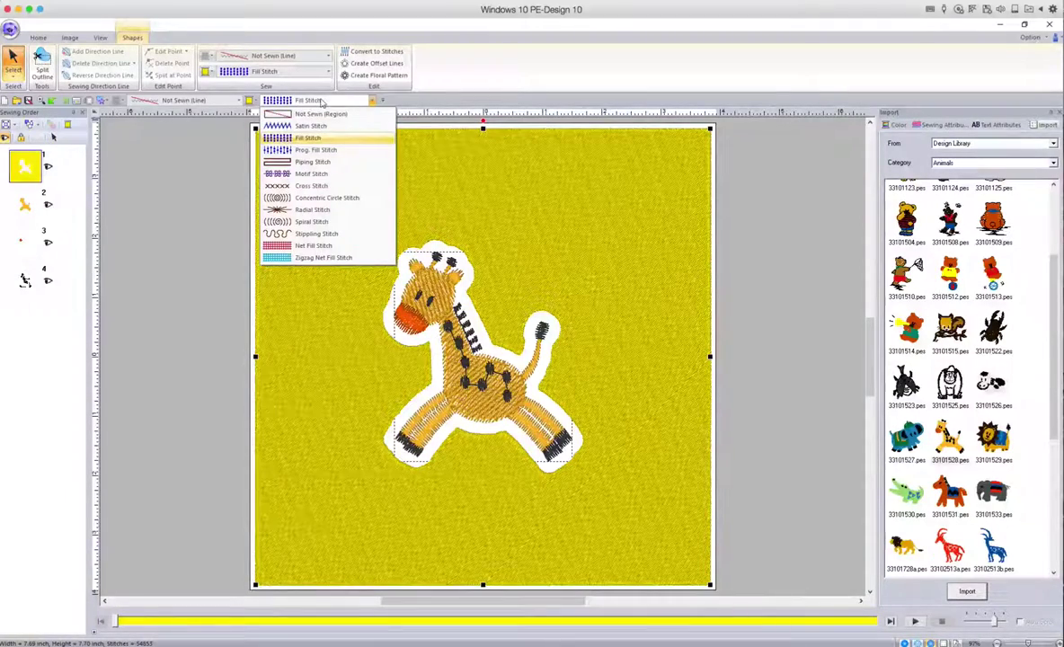
click(316, 234)
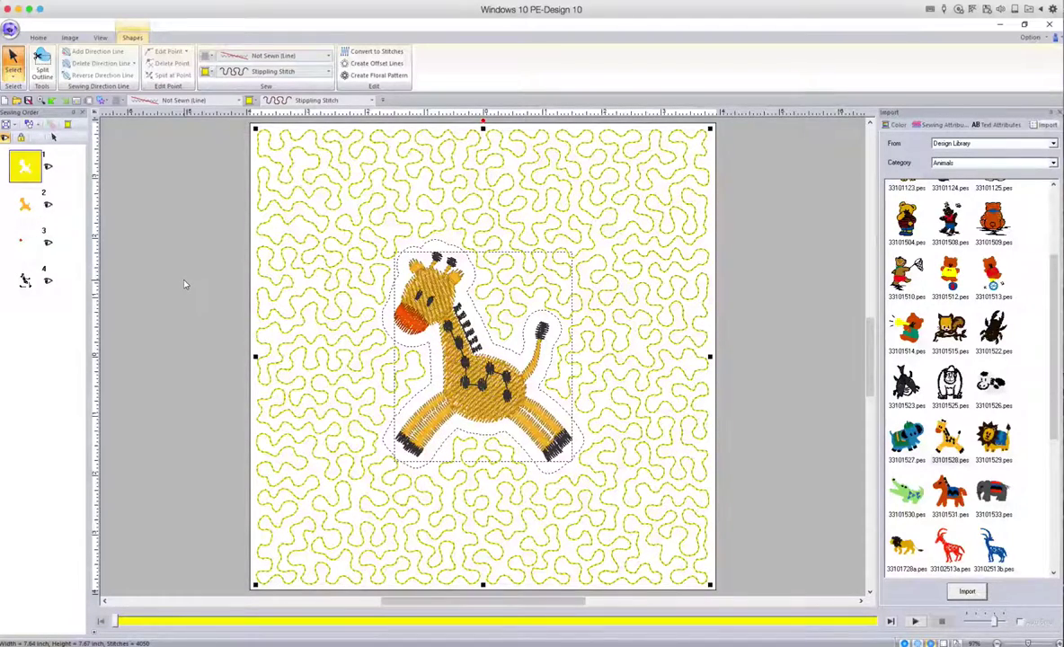
click(734, 241)
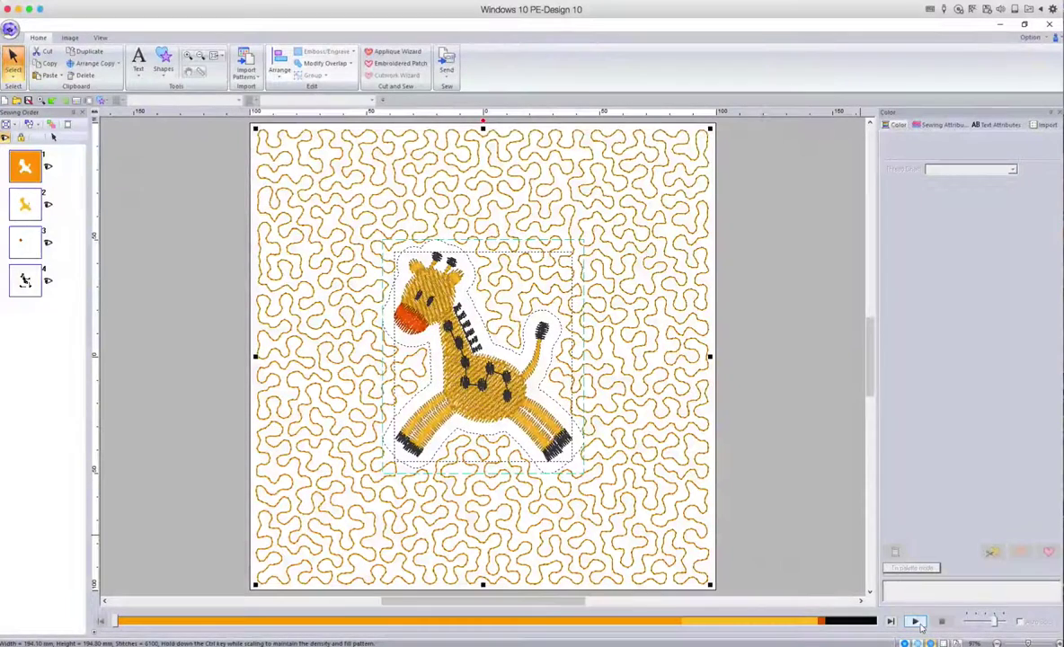
Start the stitch simulator so the background stippling redraws stitch by stitch from the bottom-left
click(915, 621)
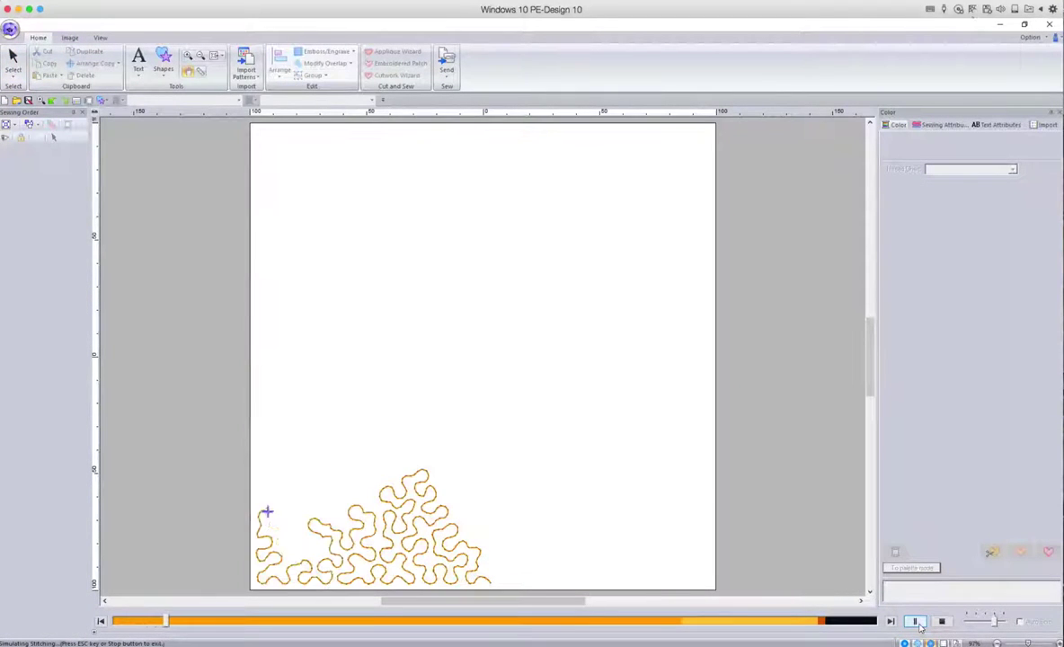